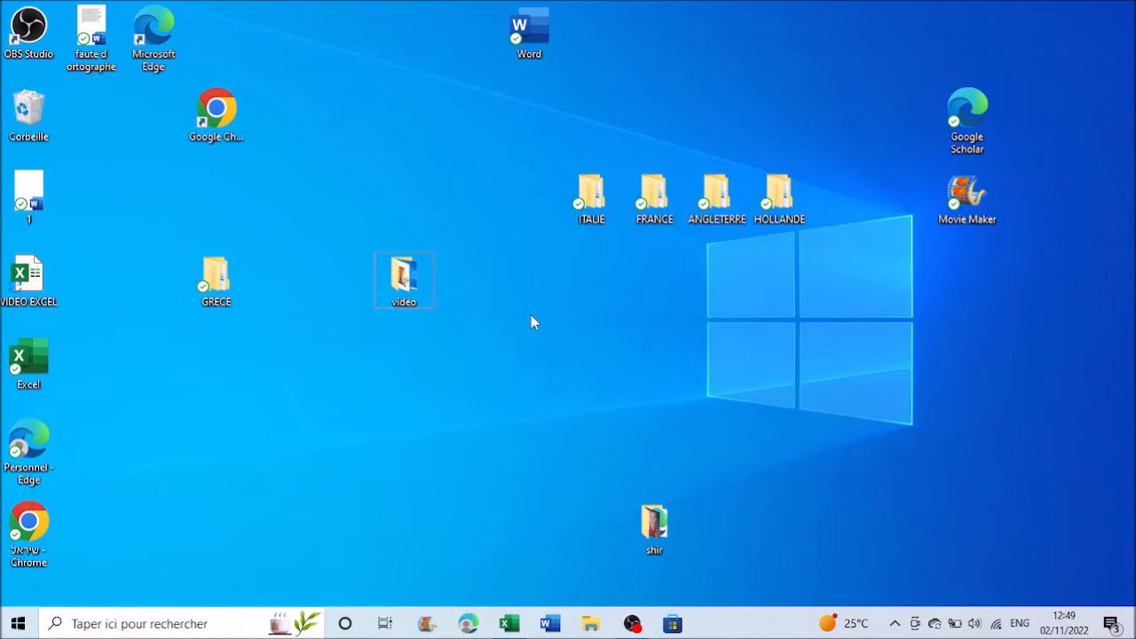
Switch to the VIDEO EXCEL workbook in Excel and enter =SUBSTITUE(A2;".";"-") in cell N2 of sheet FILS2.
click(508, 624)
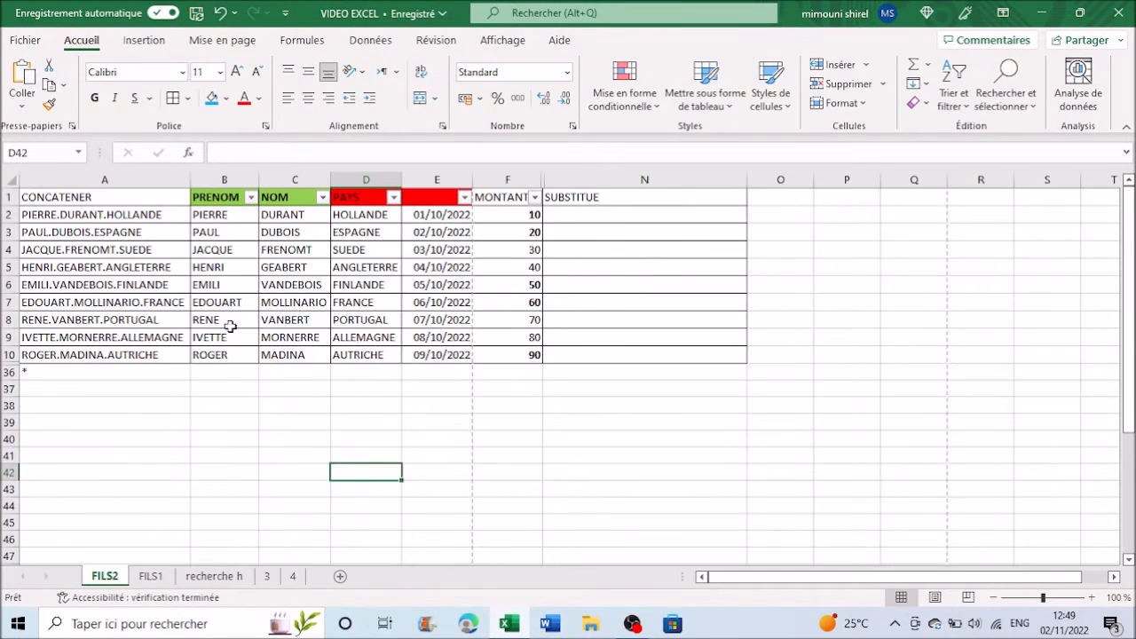
click(221, 286)
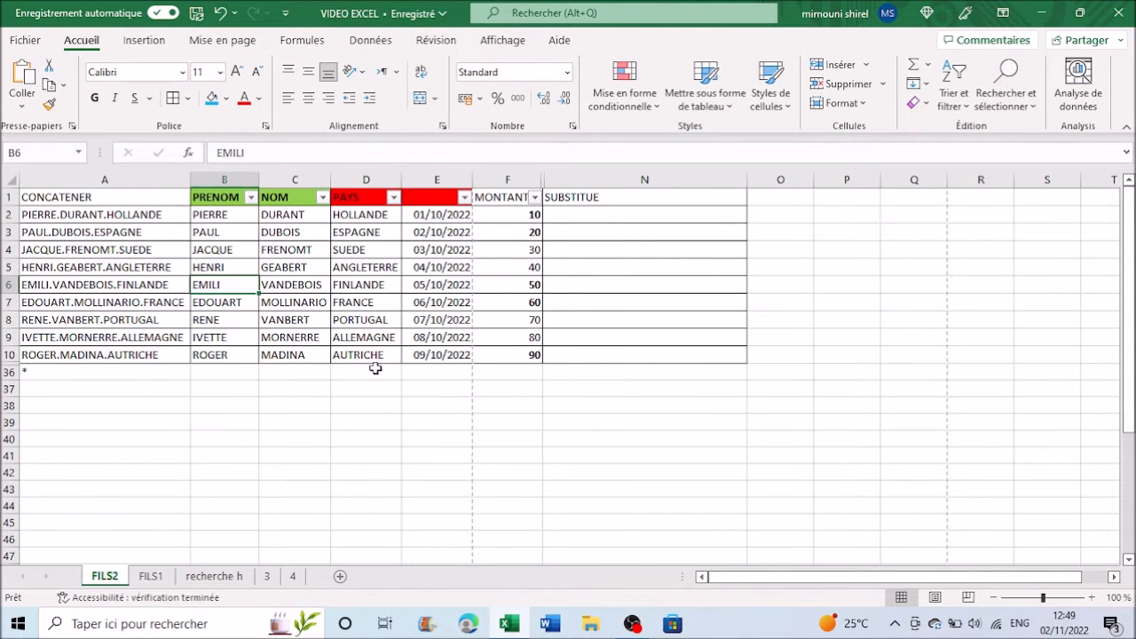
click(583, 210)
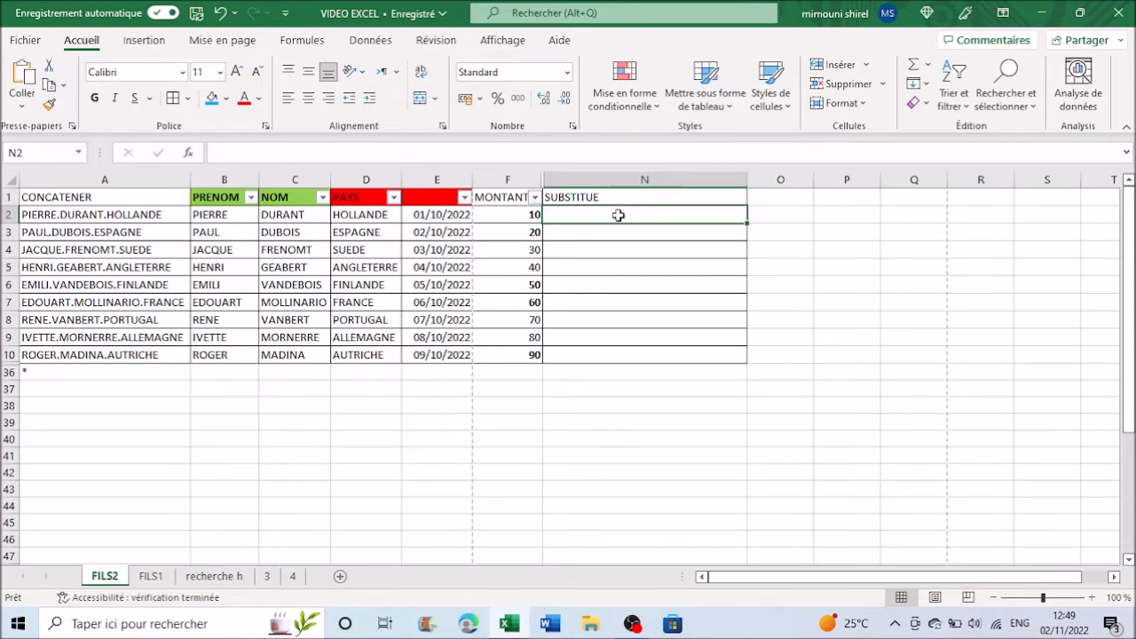
text(=)
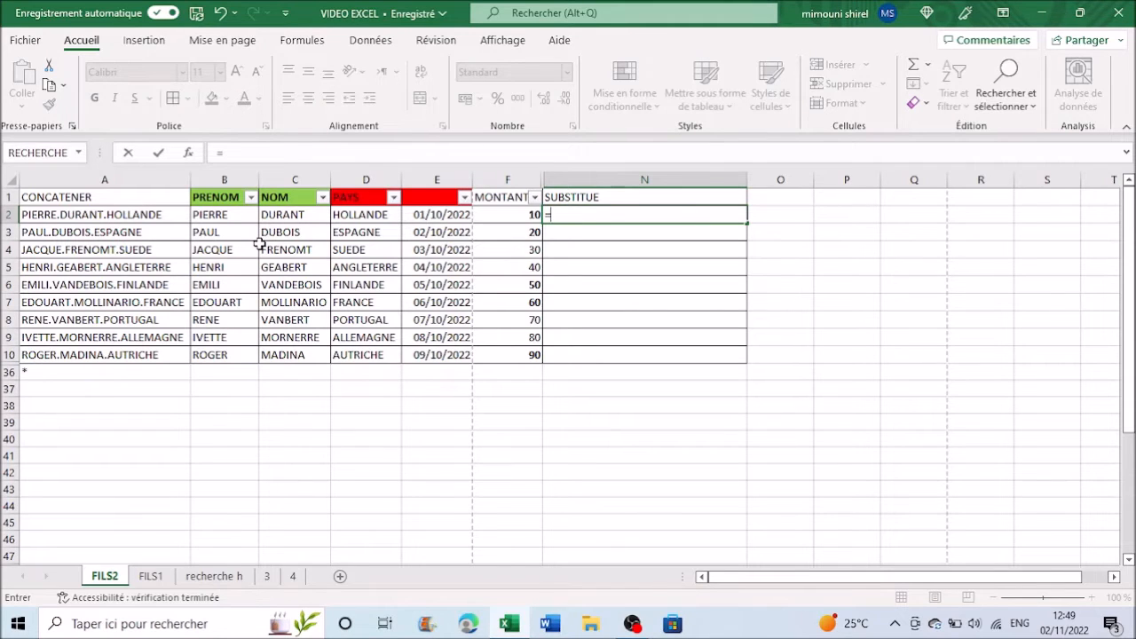
text(SUB)
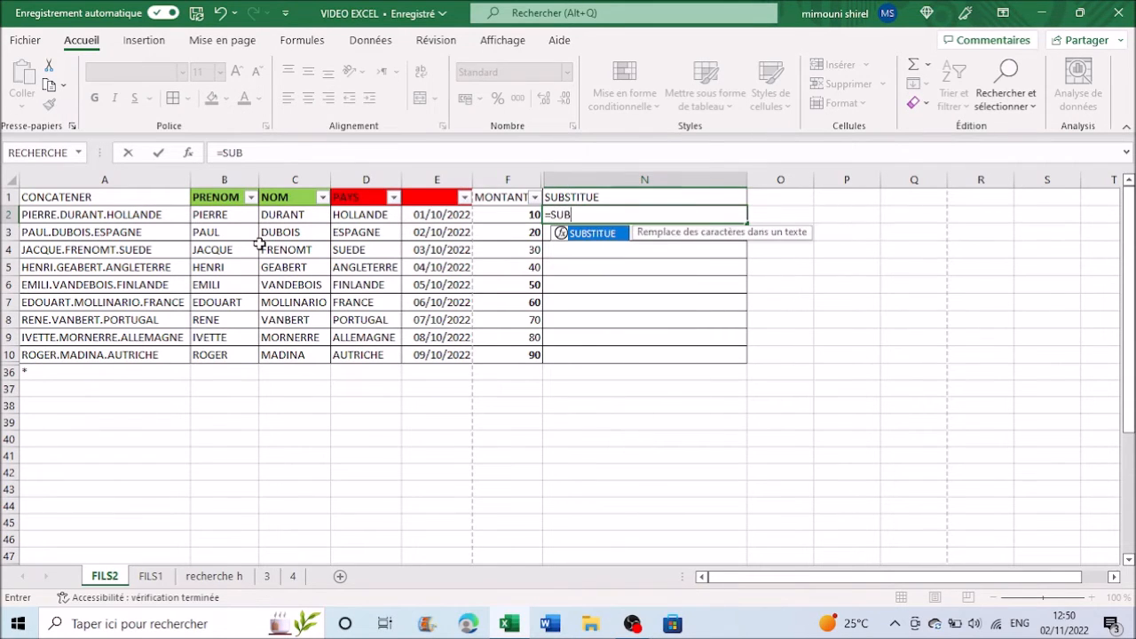
double_click(591, 233)
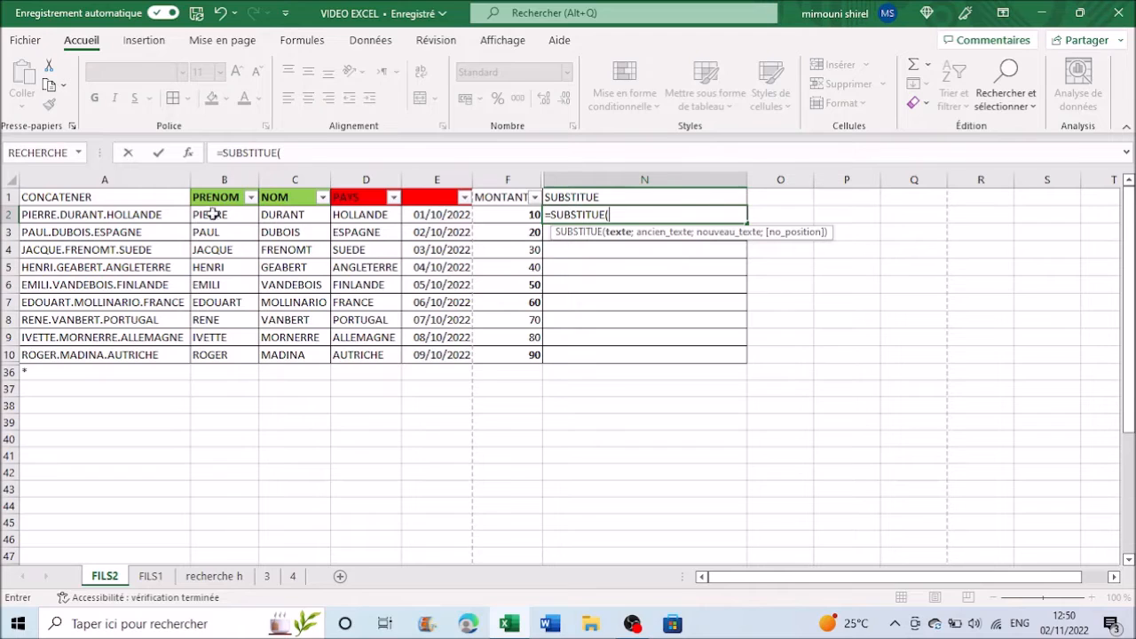
click(70, 214)
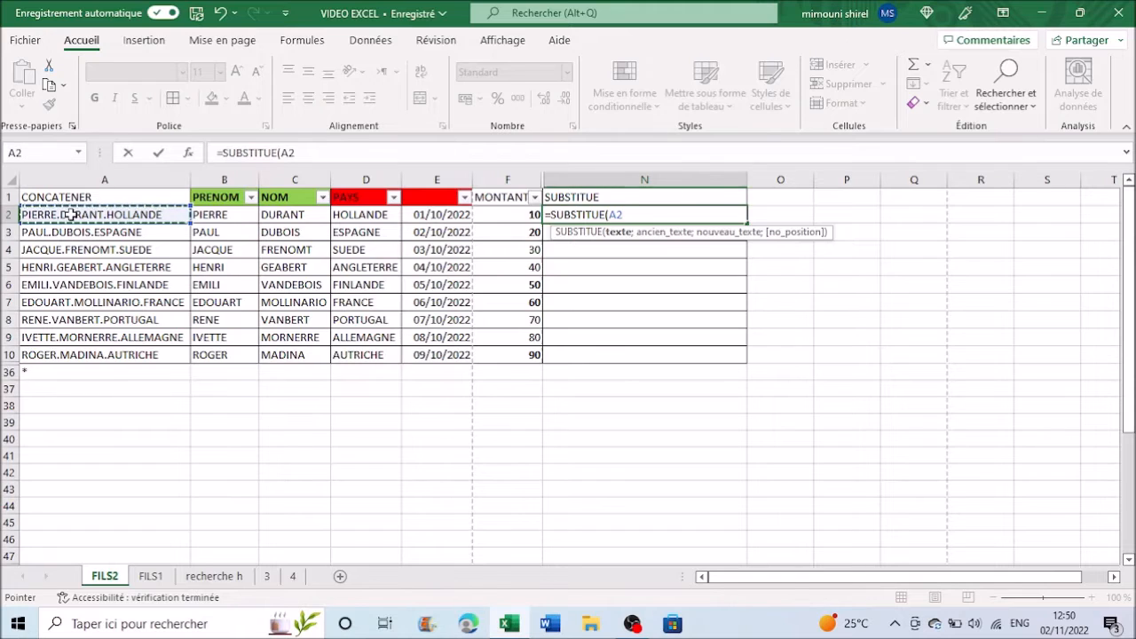
text(;)
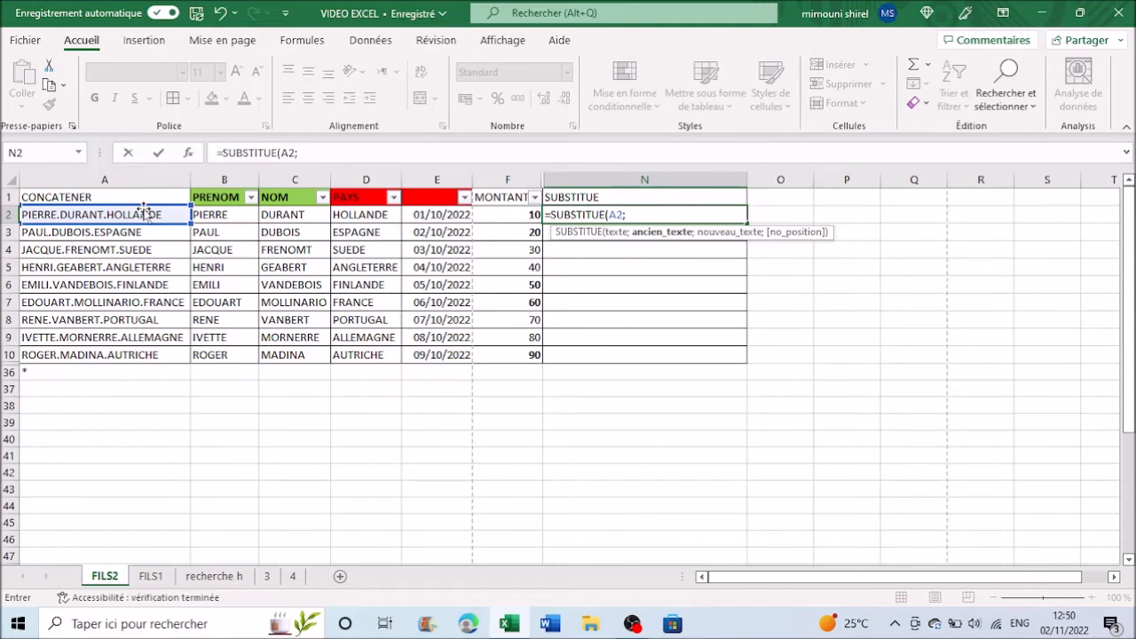
text(".)
text(;)
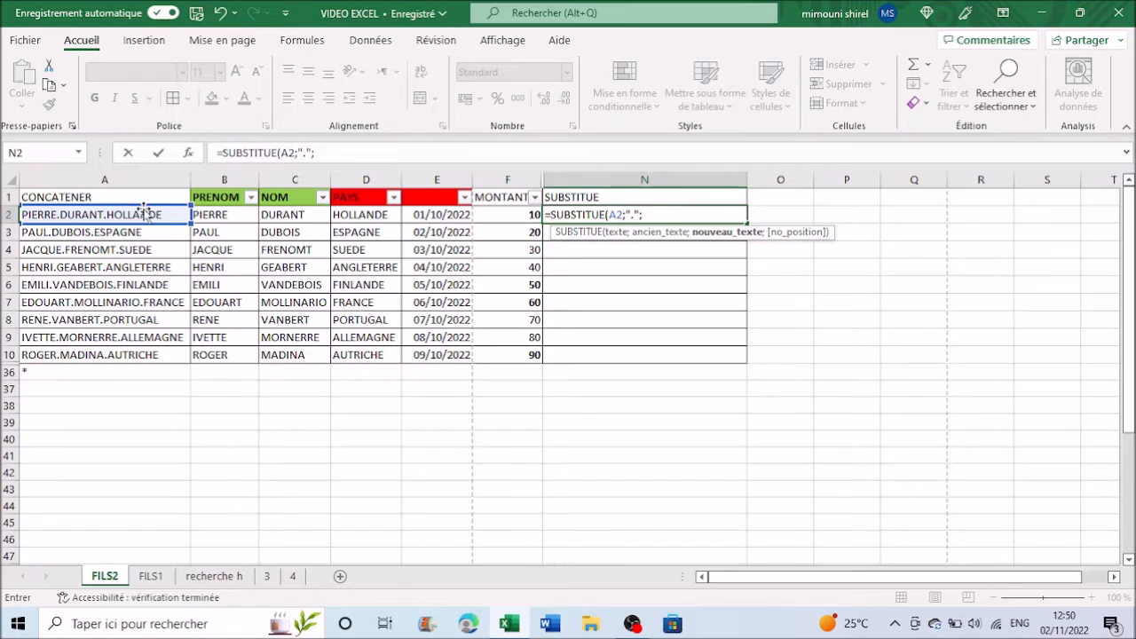
text("-"0)
key(BackSpace)
text())
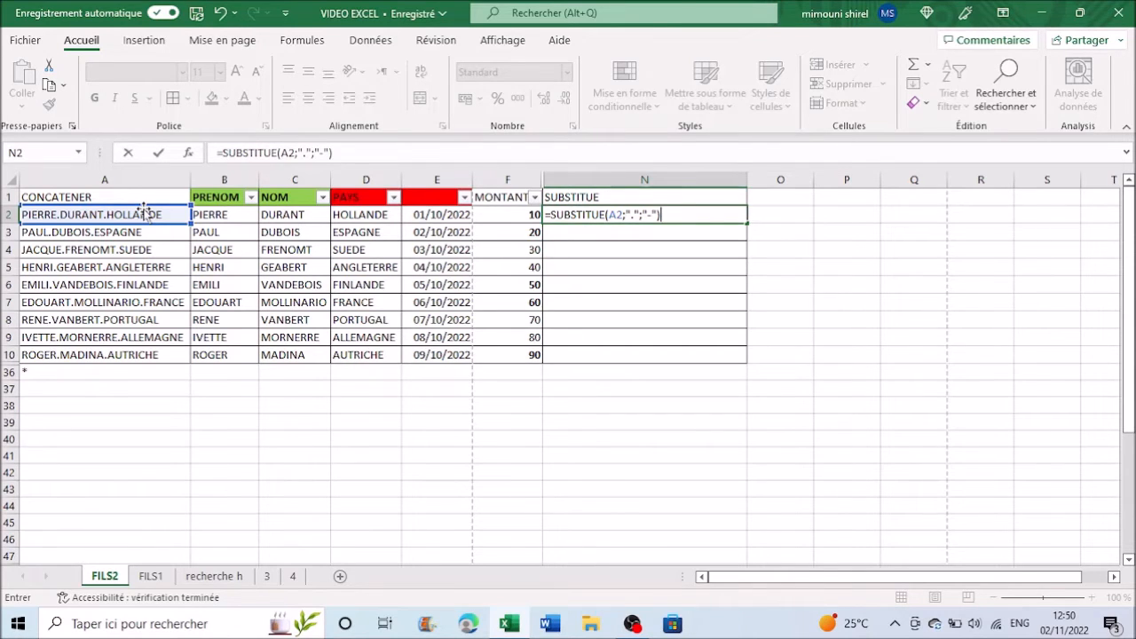
key(Return)
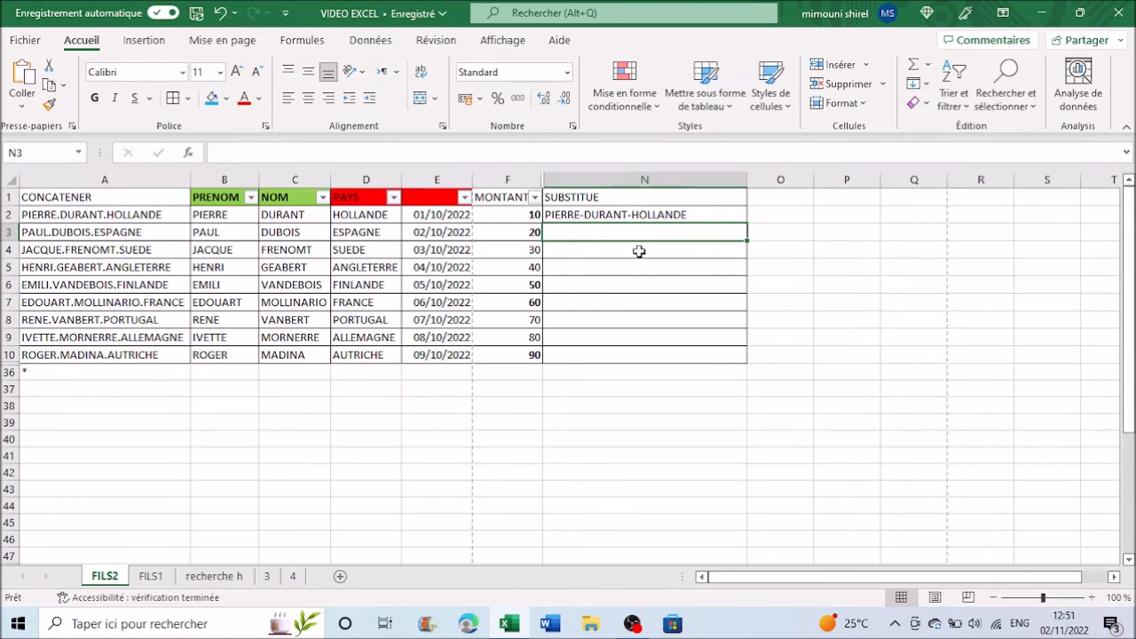
Add 2 as the no_position argument of the SUBSTITUE formula in N2 so only the second dot is replaced.
click(612, 218)
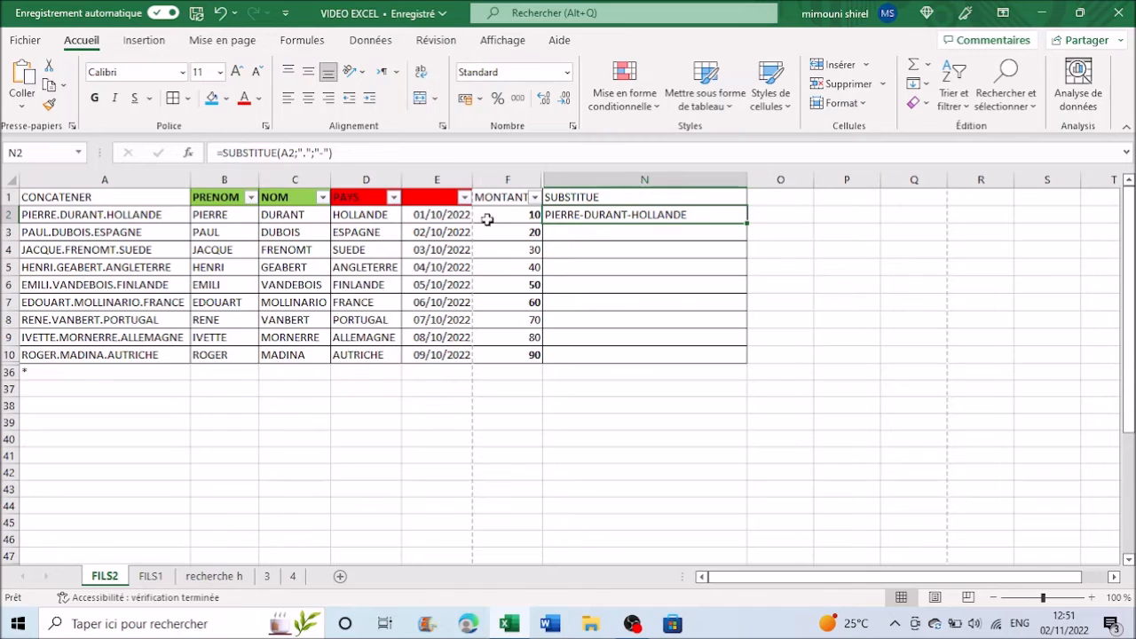
click(328, 153)
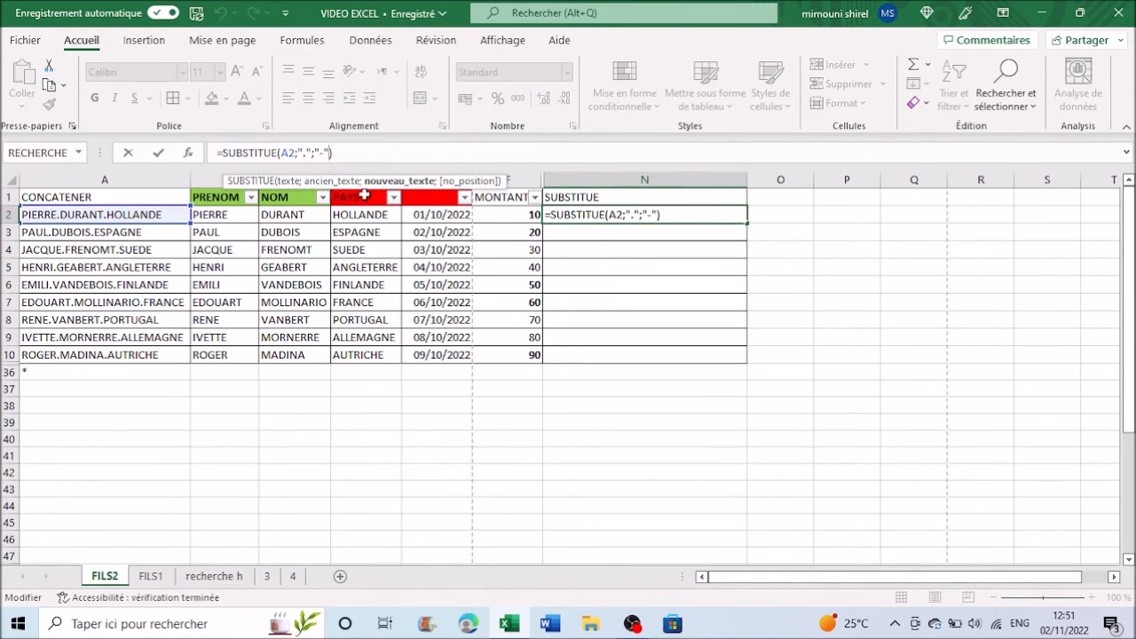
text(;)
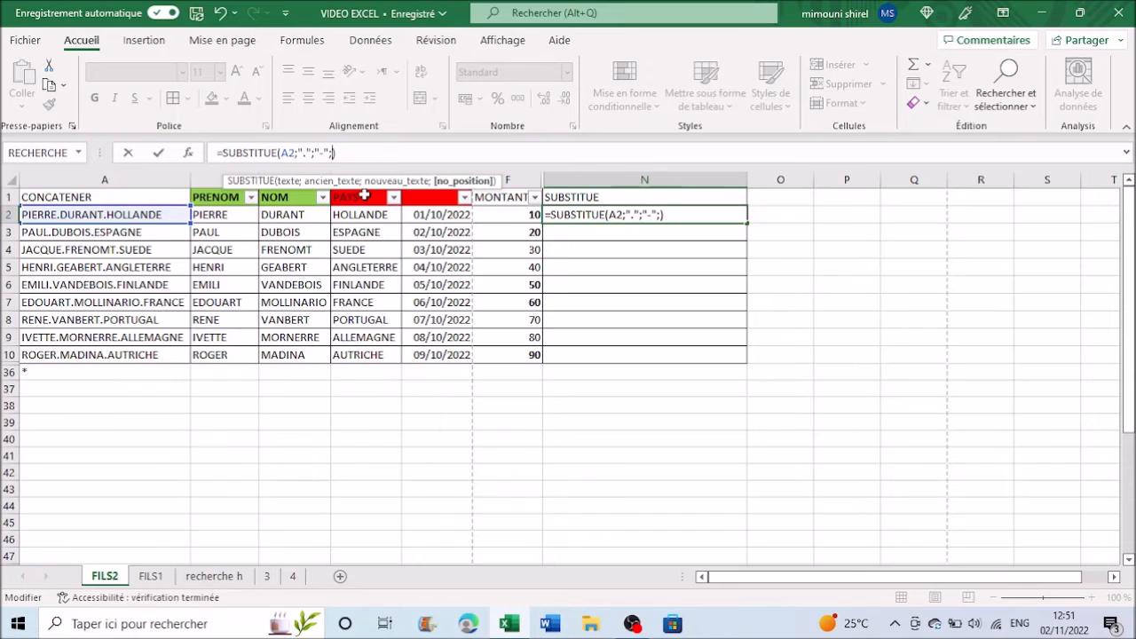
text(2)
key(Return)
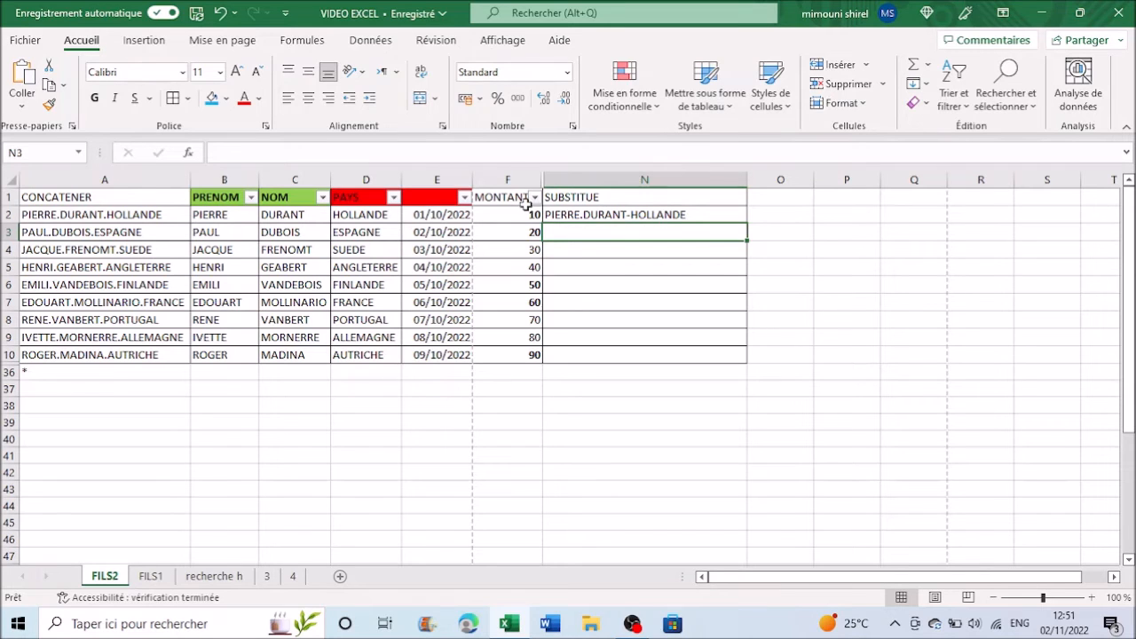
Change the no_position argument of the SUBSTITUE formula in N2 to 1 to replace only the first dot.
click(619, 217)
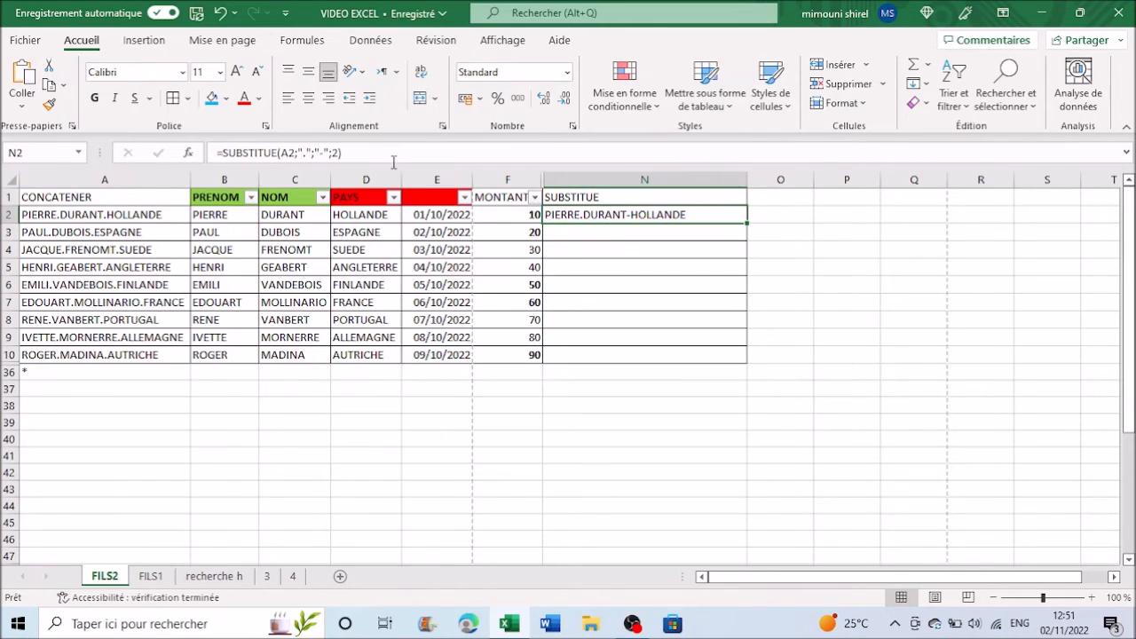
click(331, 154)
click(336, 153)
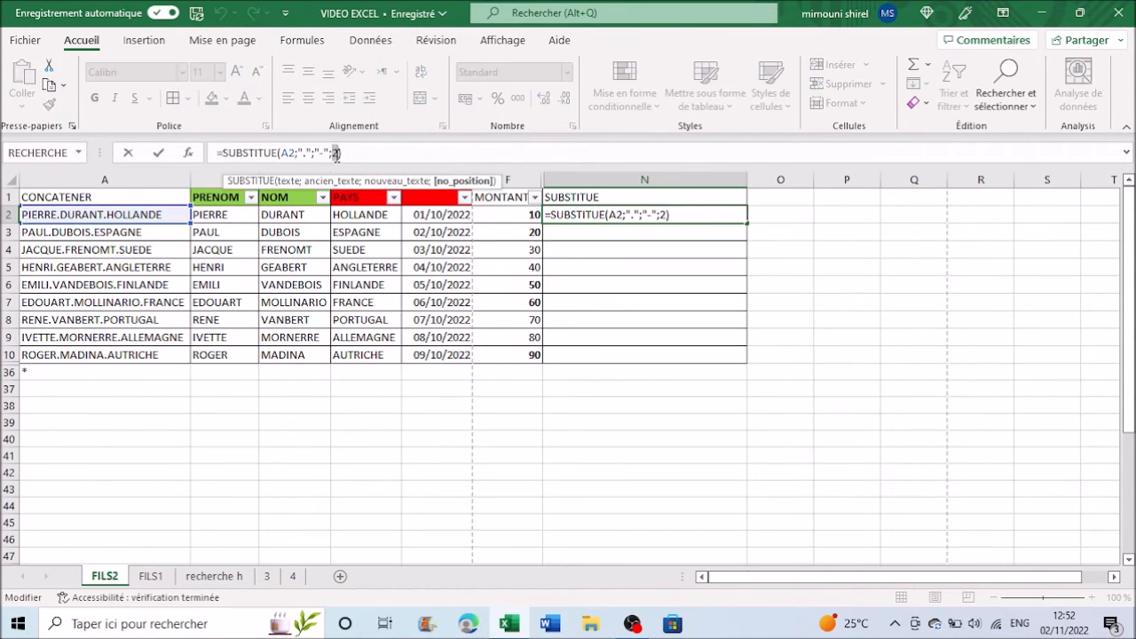
text(1)
key(Return)
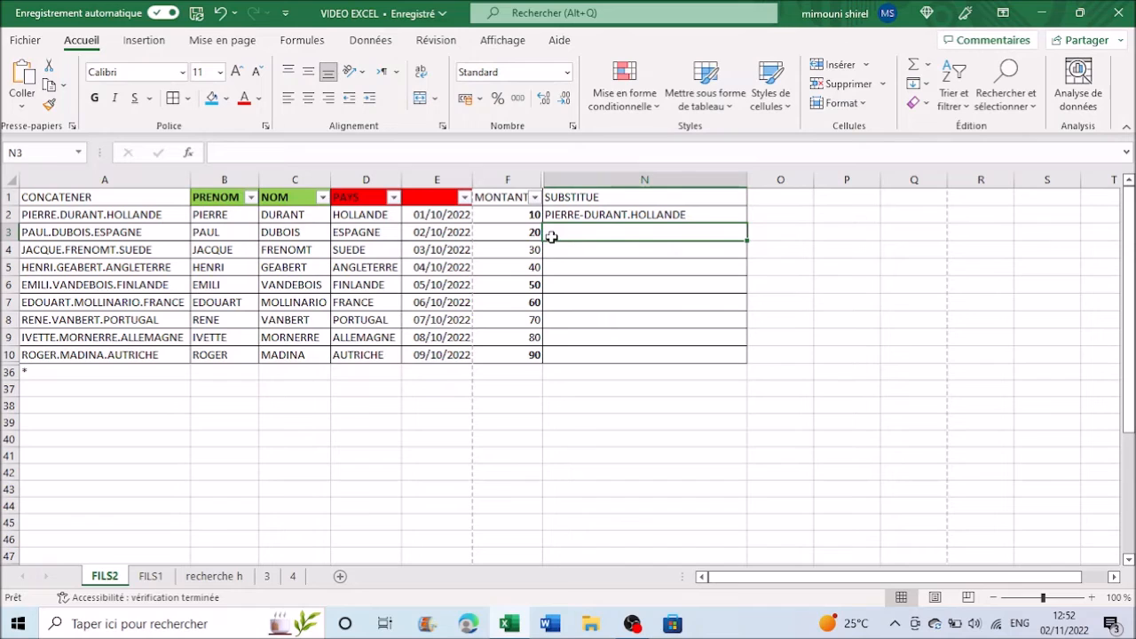
Fill the first-dot SUBSTITUE formula from N2 down through N10 and check the copied formula in N9.
click(674, 248)
click(697, 220)
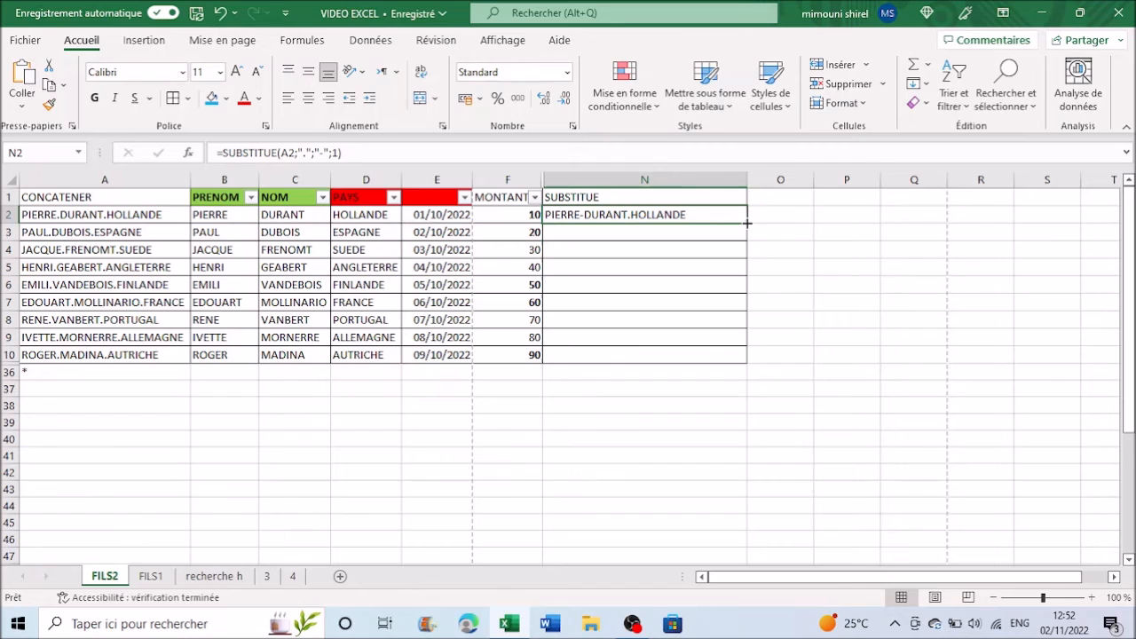
drag(747, 224, 728, 358)
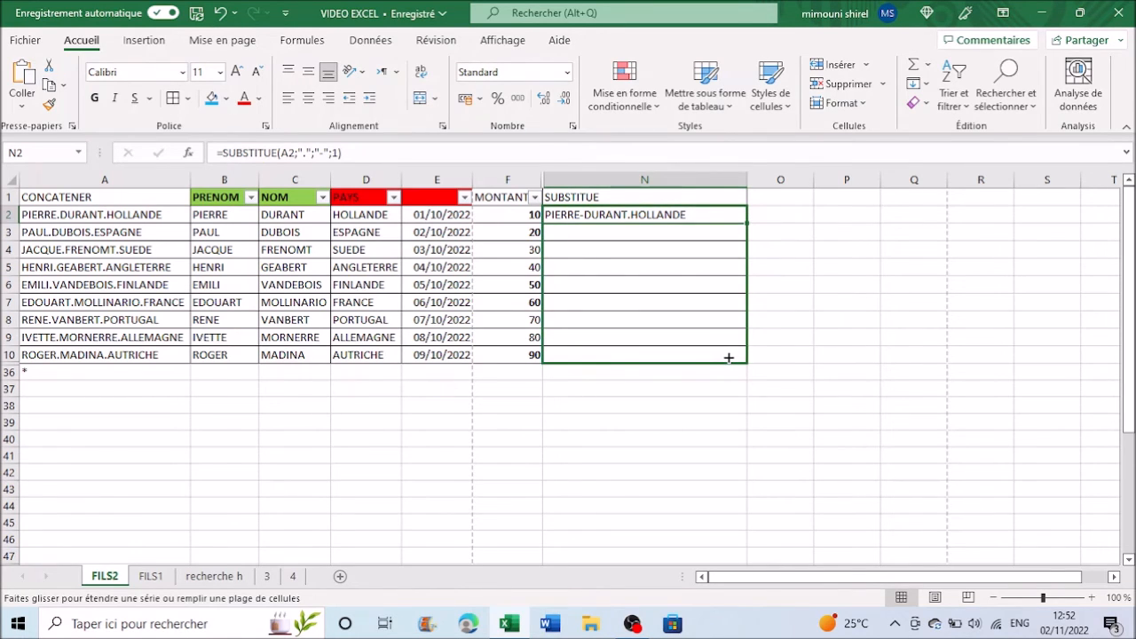
drag(728, 358, 728, 358)
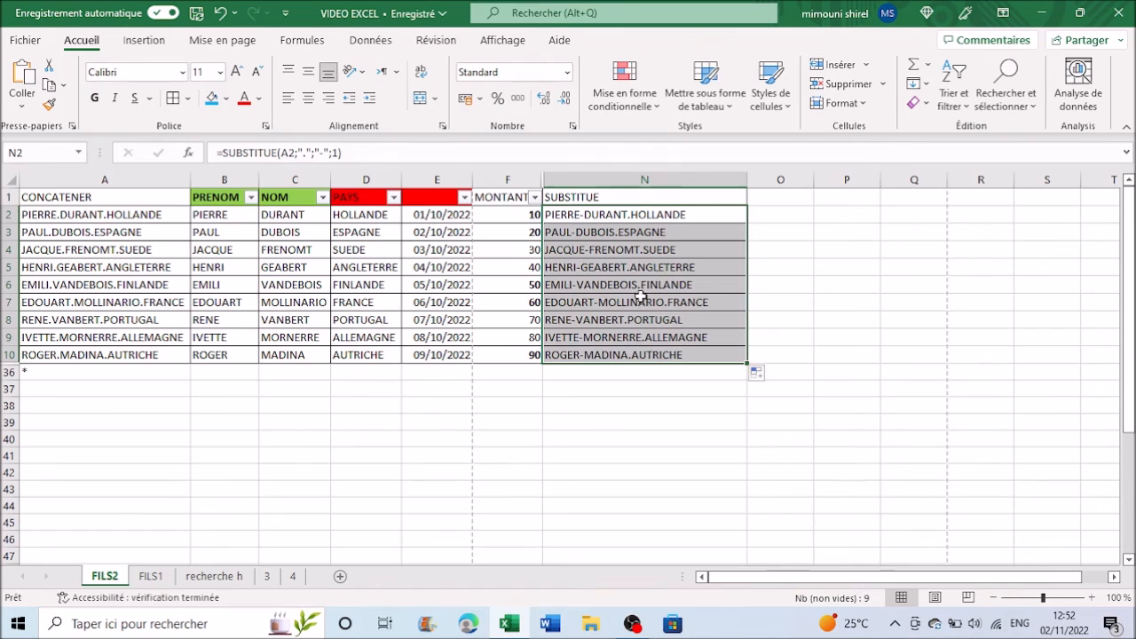
click(653, 387)
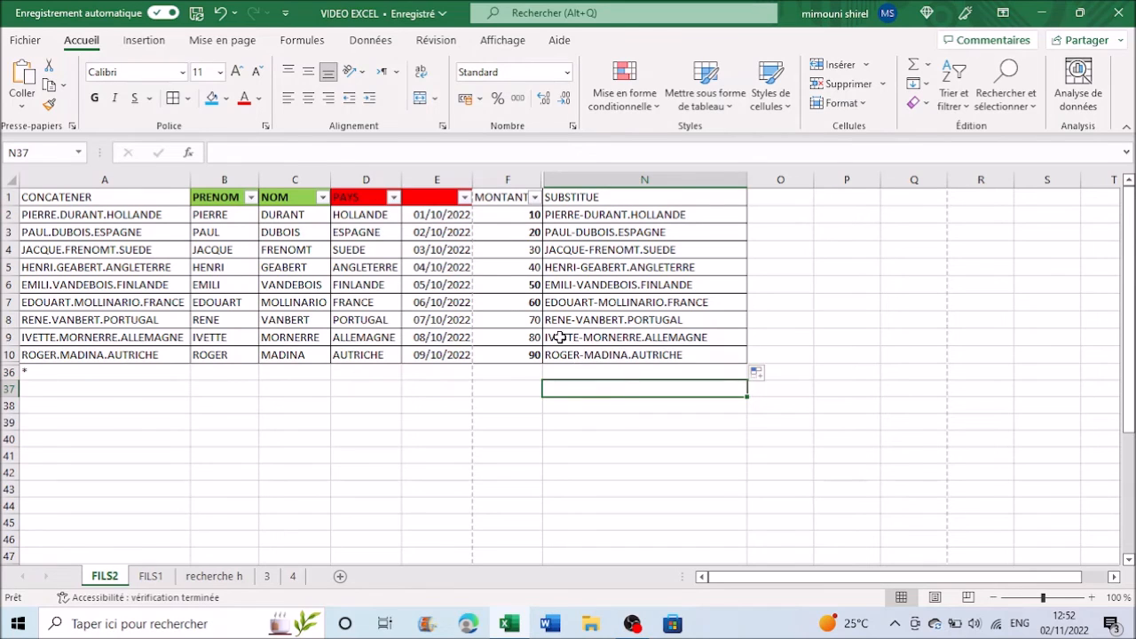
click(653, 335)
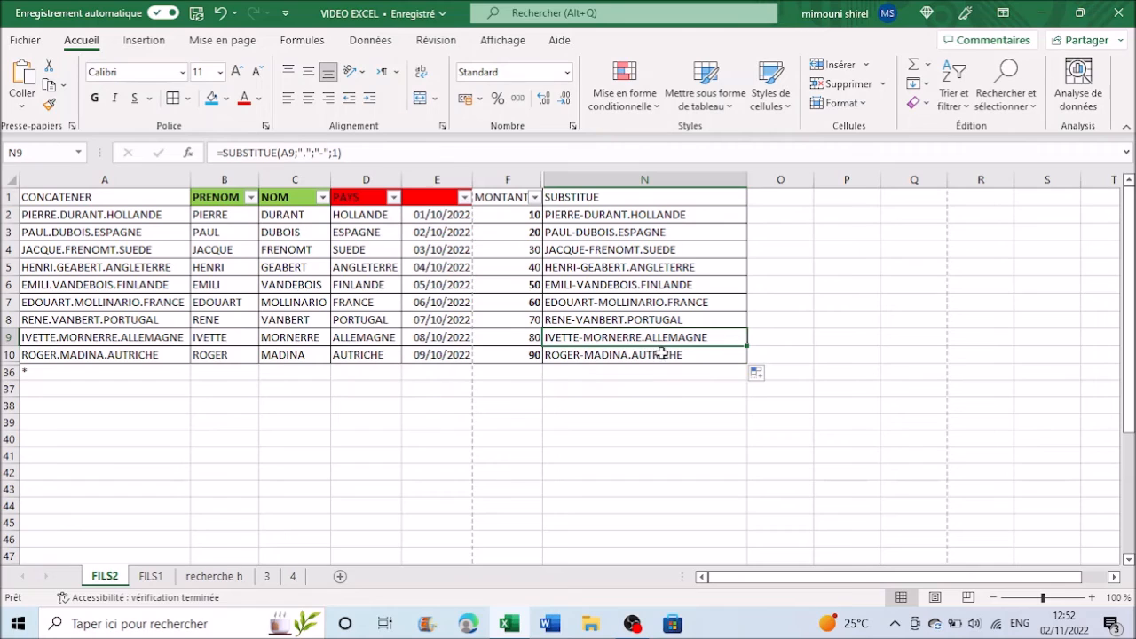
Remove the no_position argument from the N2 formula, leaving =SUBSTITUE(A2;".";"-"), and fill it down through N10.
click(626, 213)
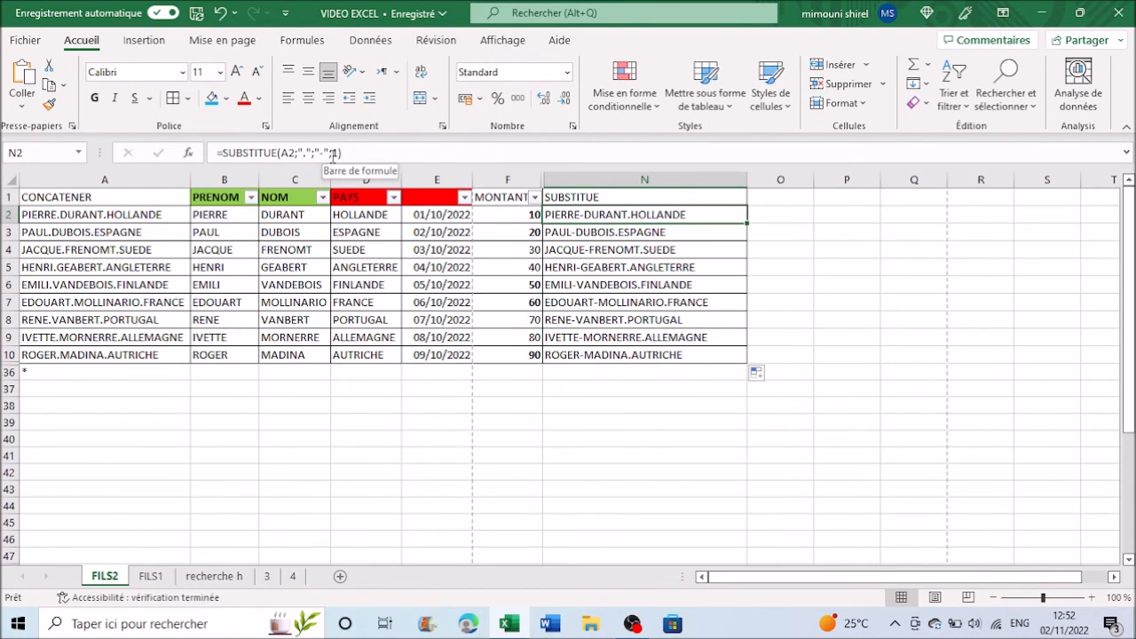
click(337, 153)
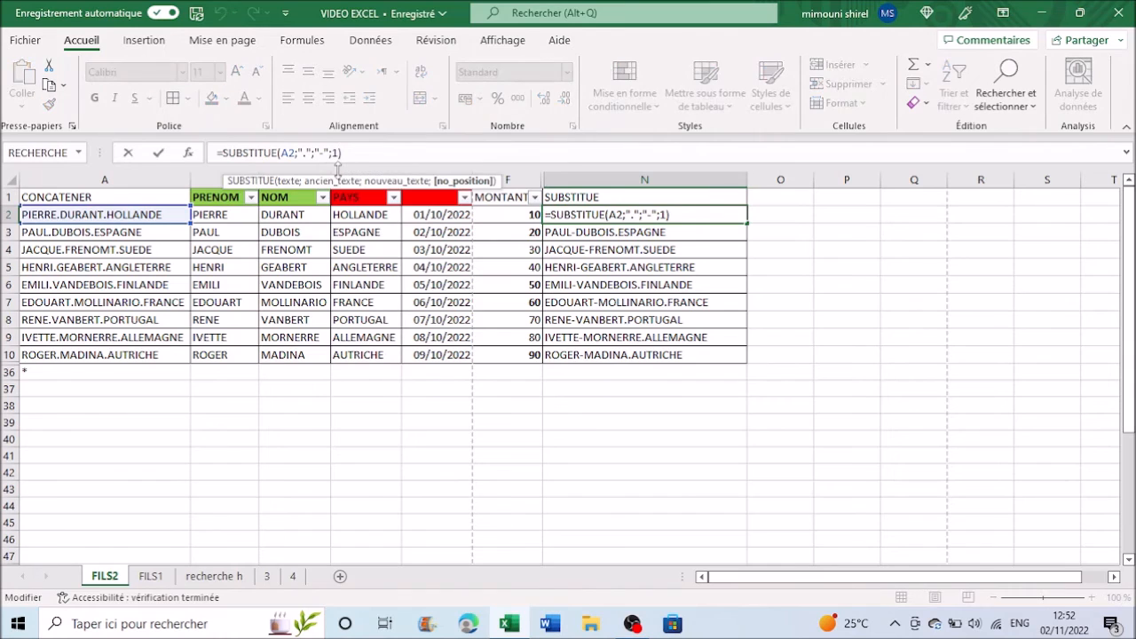
key(BackSpace)
key(BackSpace)
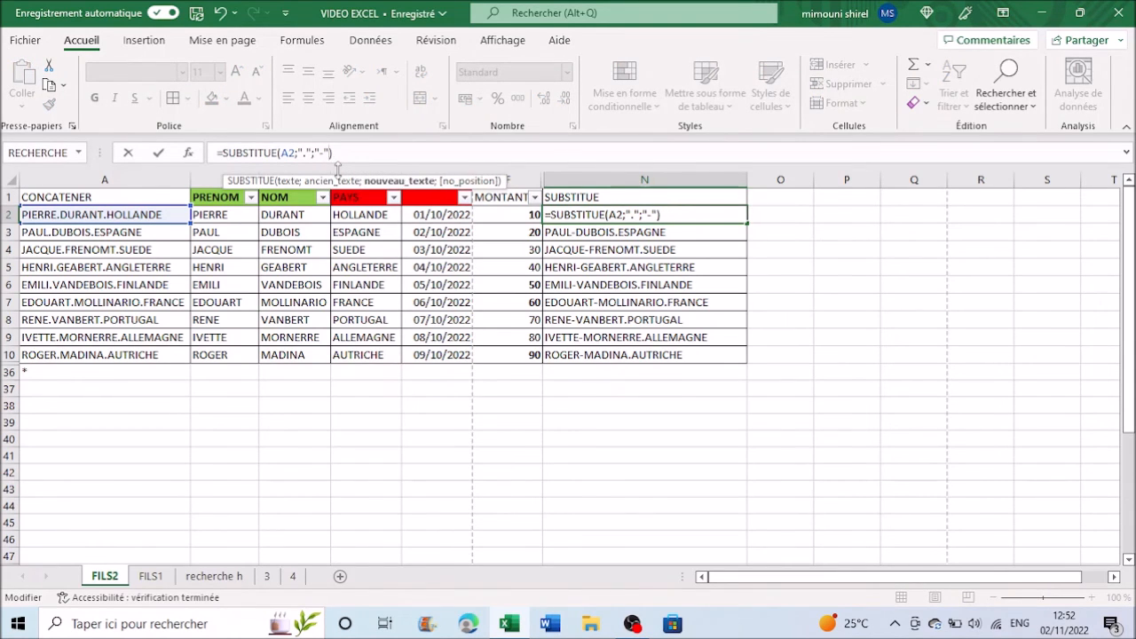
key(Return)
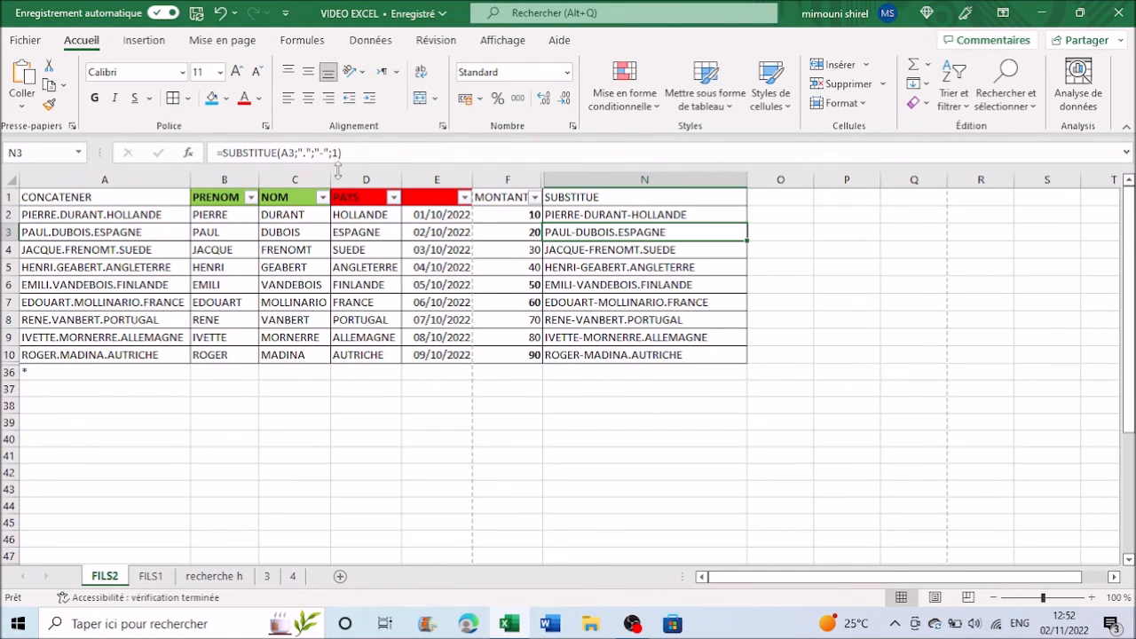
click(709, 214)
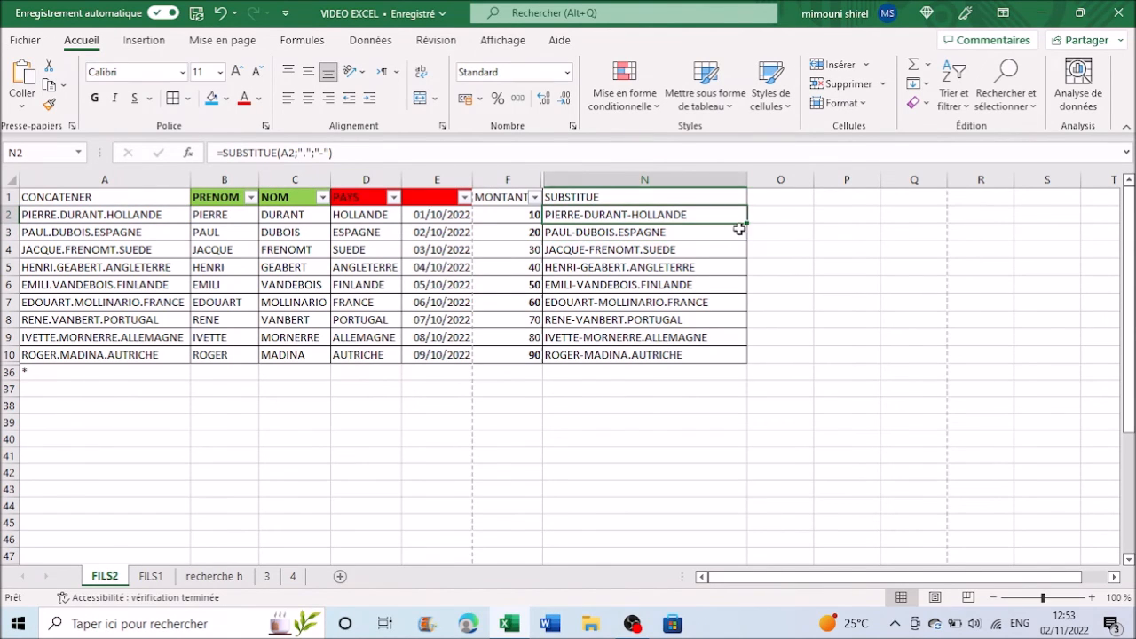
drag(747, 224, 753, 361)
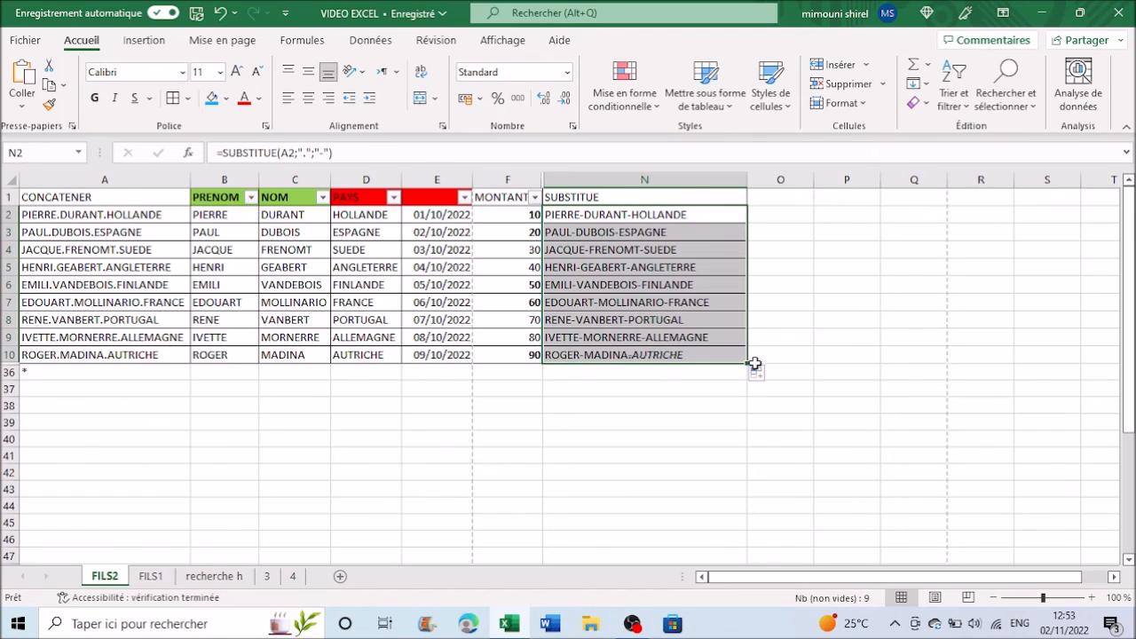